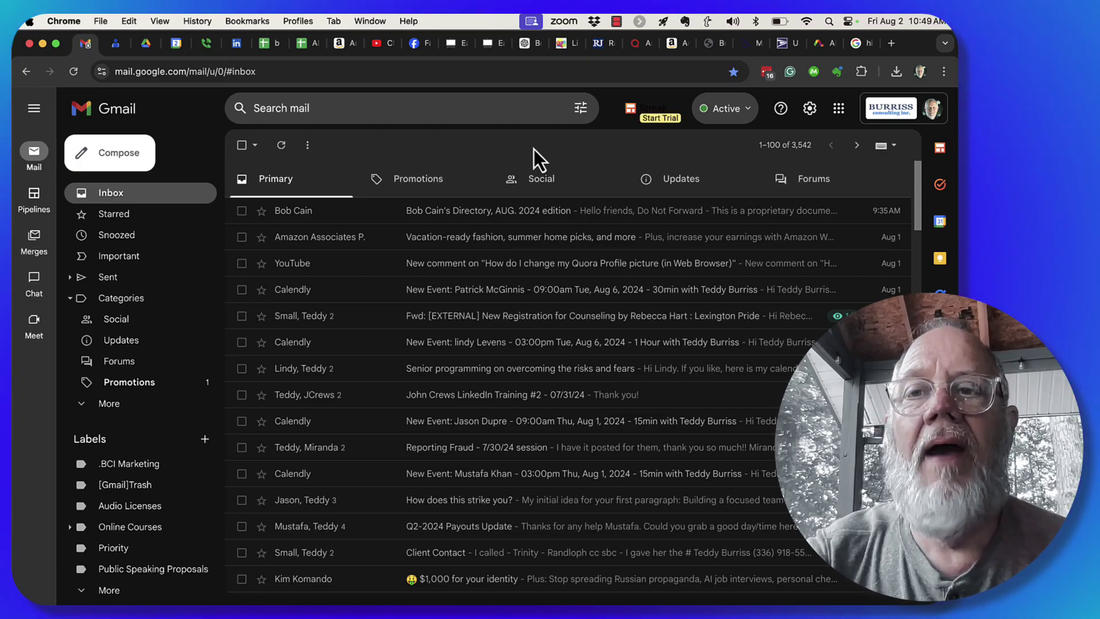
Step: Turn on the reading pane on the Inbox settings tab, positioned as No split, and save
left_click(809, 109)
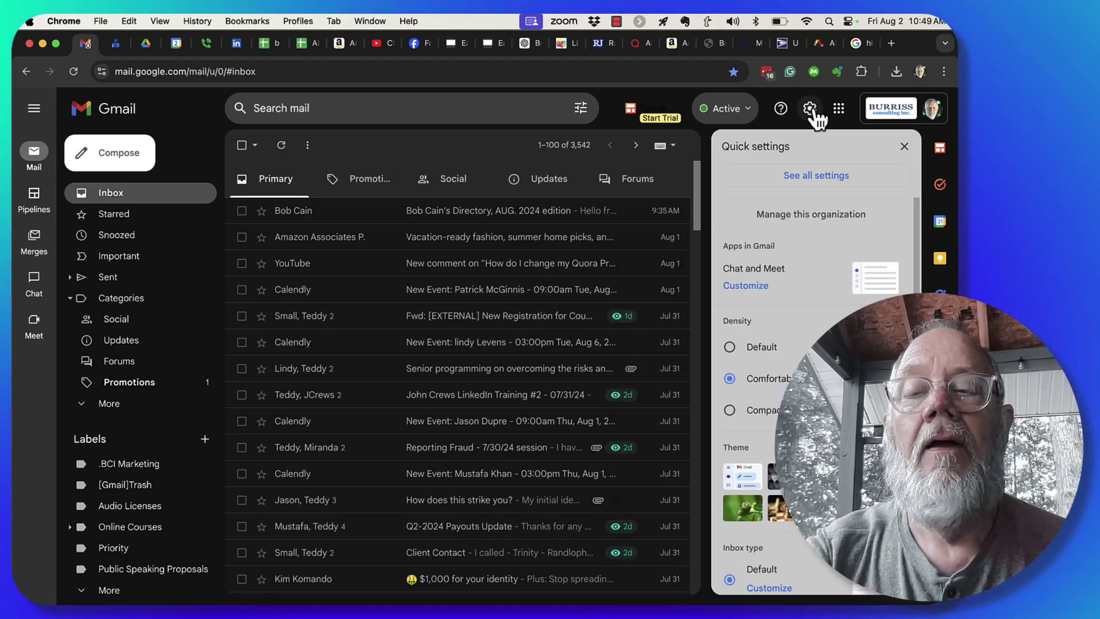
left_click(816, 176)
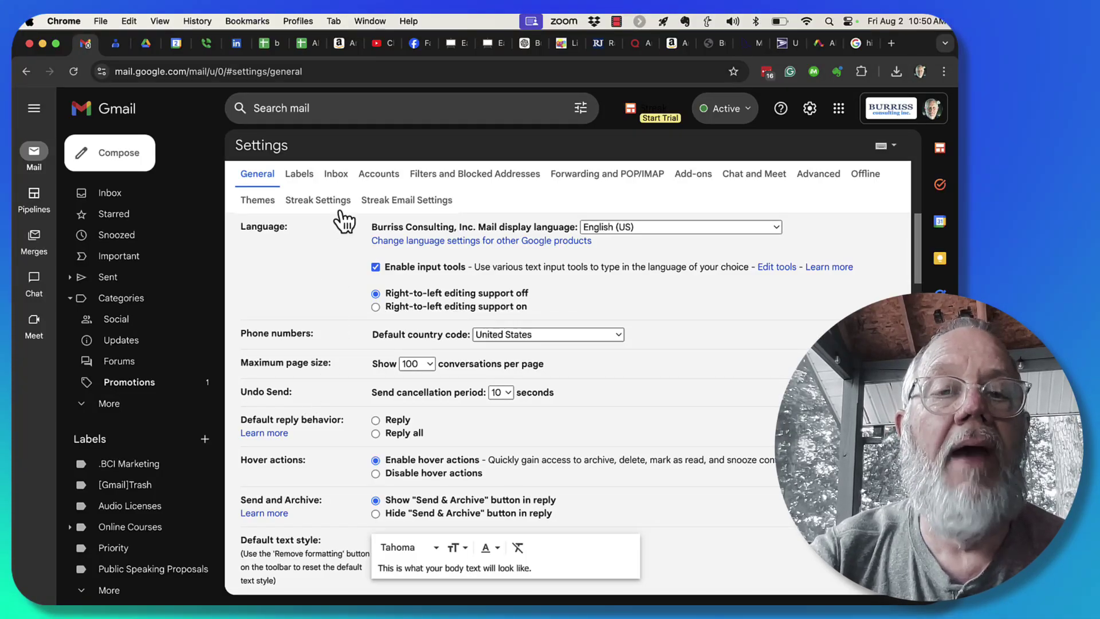
left_click(336, 173)
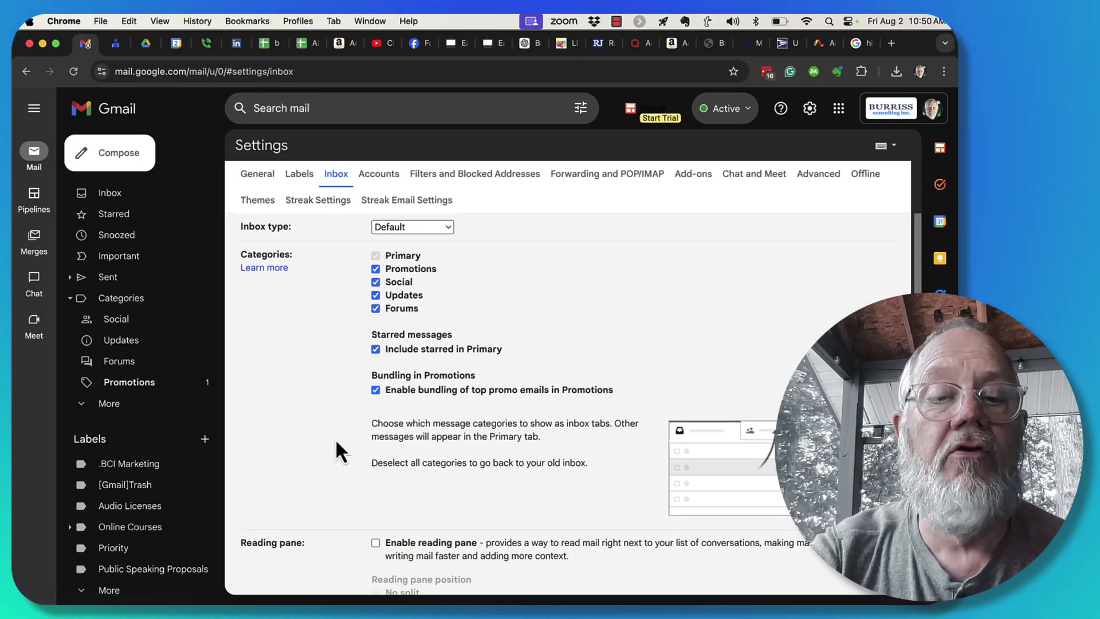
scroll(336, 441, "down", 3)
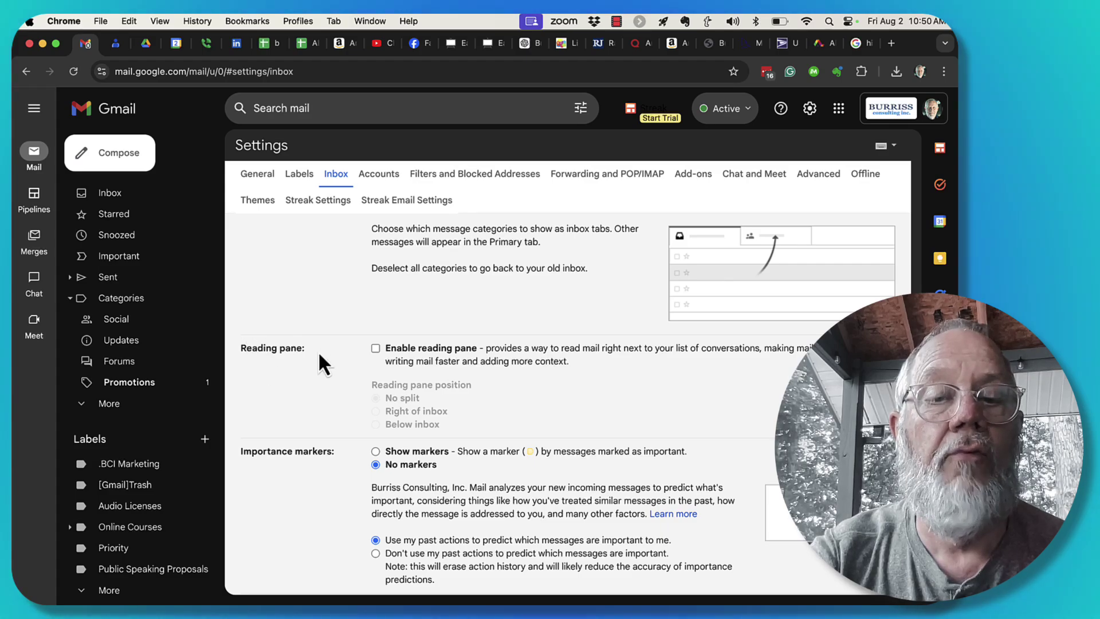
left_click(375, 348)
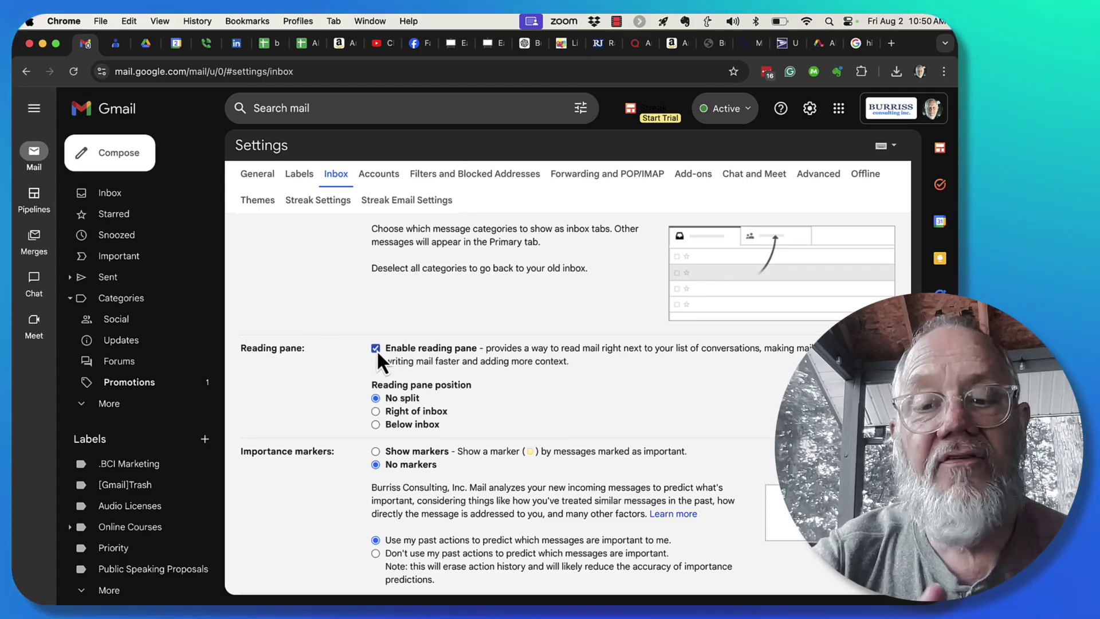
scroll(567, 380, "down", 2)
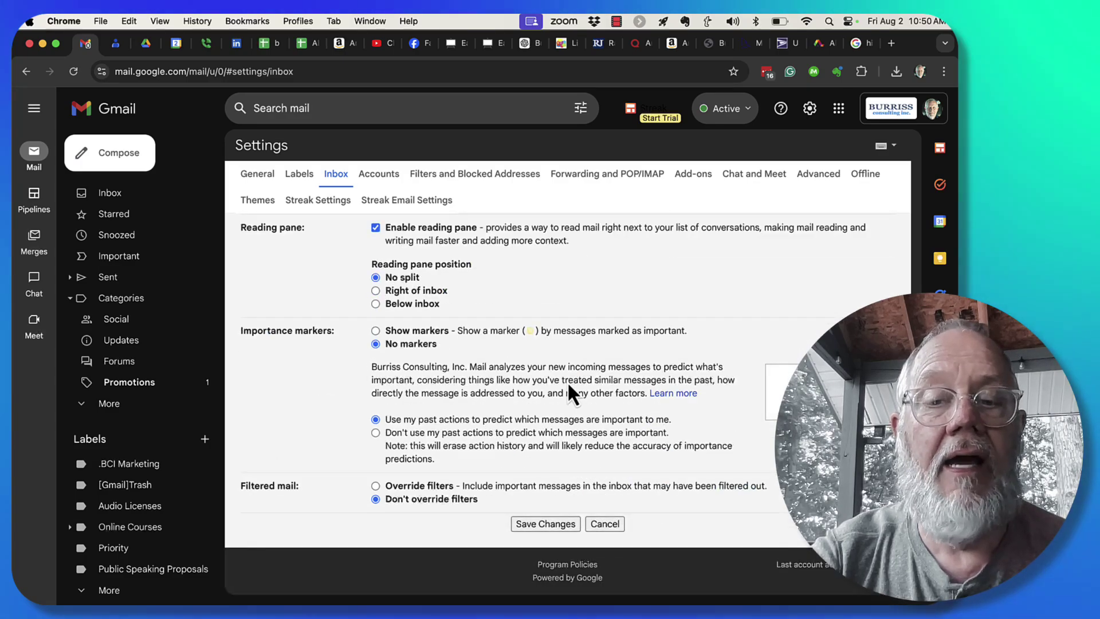
left_click(545, 524)
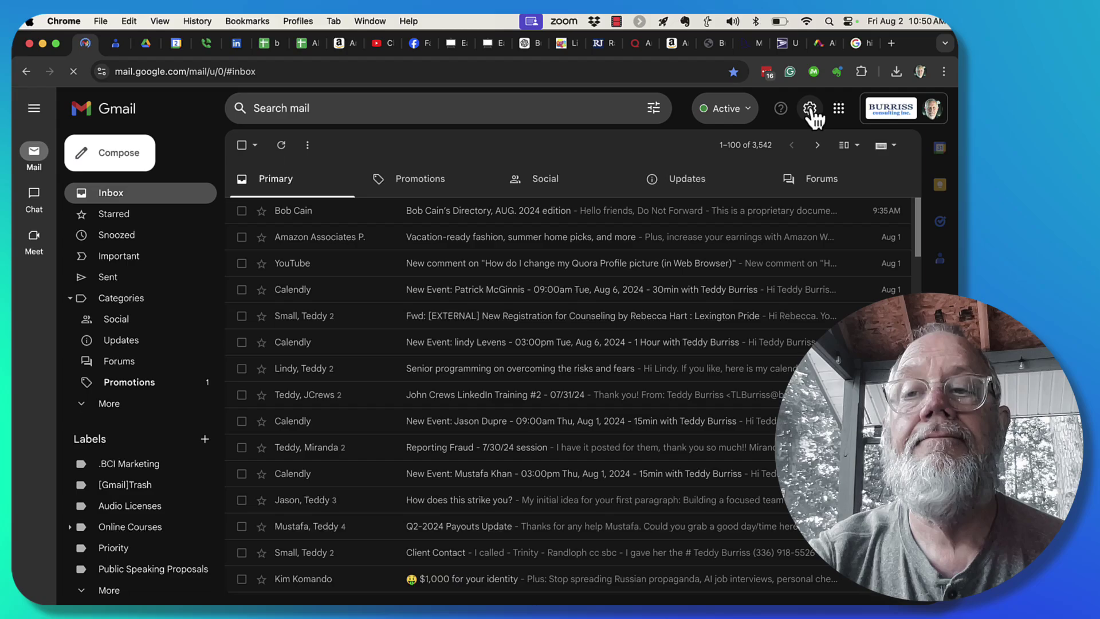
Step: Check the Preview Pane mark-as-read delay in General settings, leaving it at After 3 seconds
left_click(810, 110)
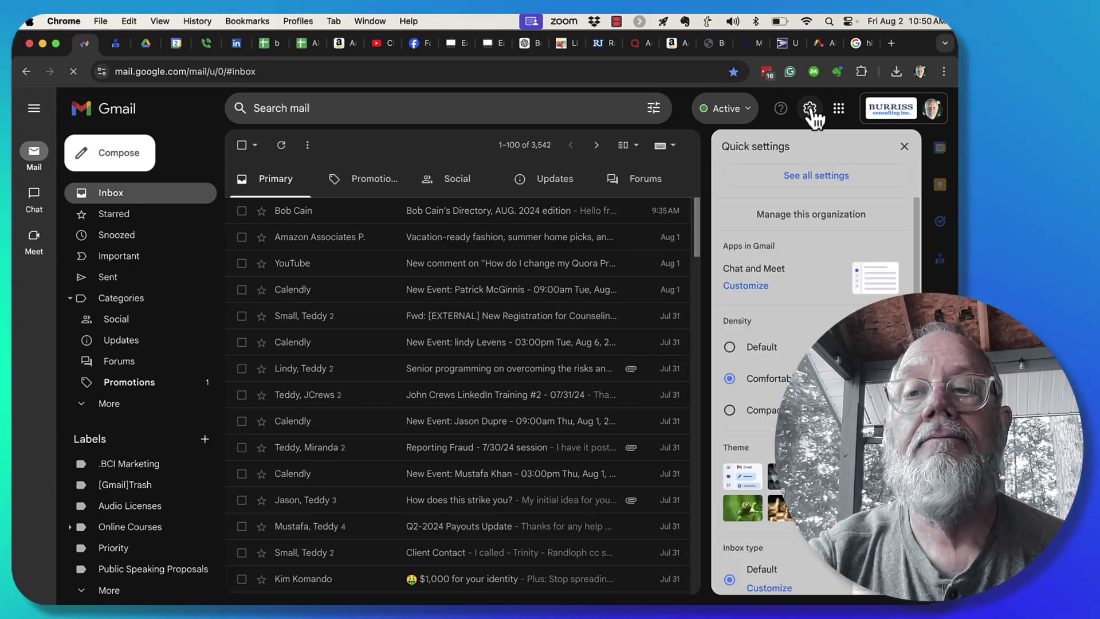
left_click(809, 182)
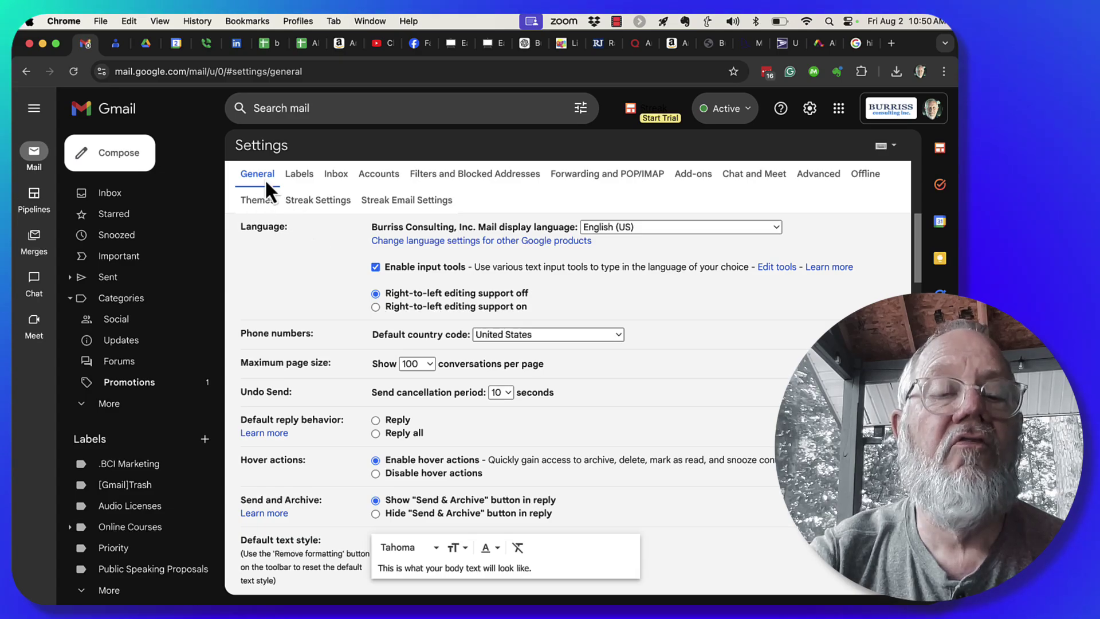
scroll(325, 390, "down", 3)
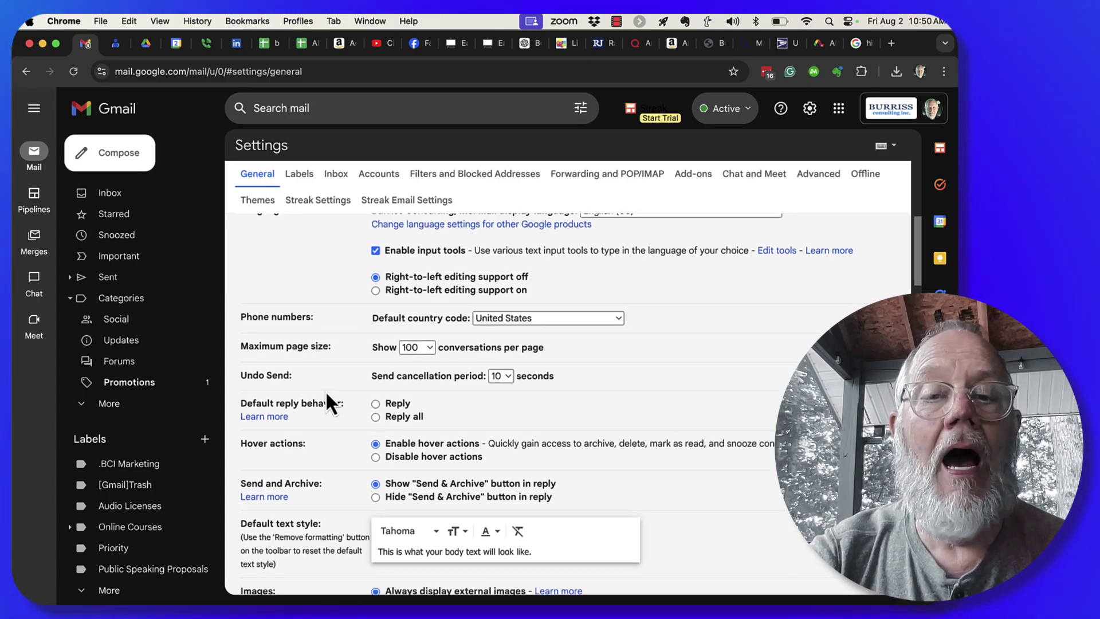
scroll(326, 393, "down", 15)
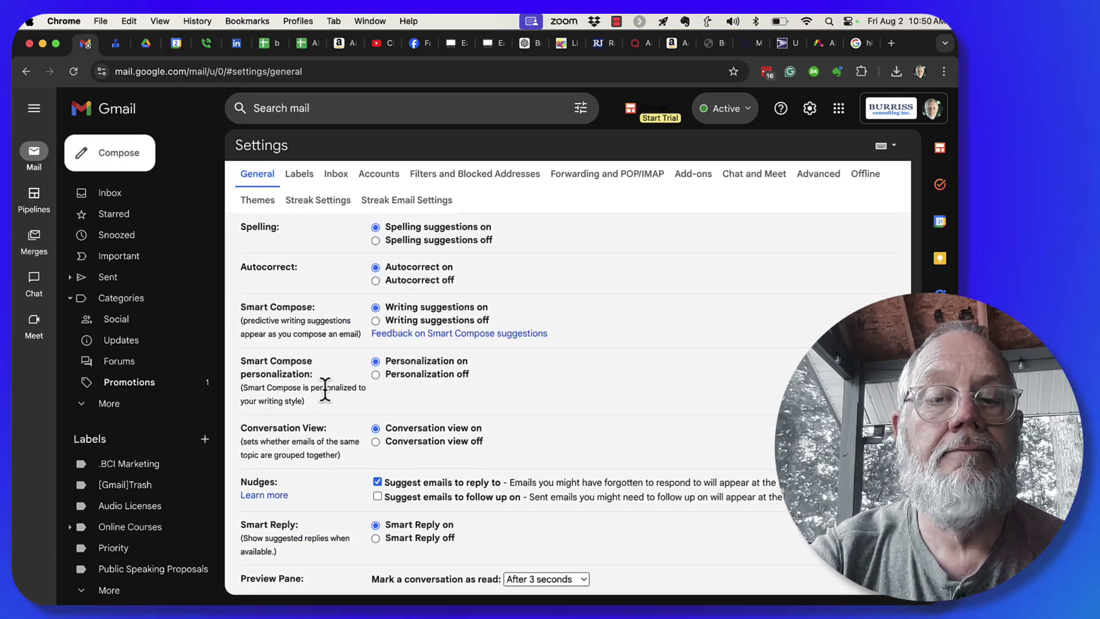
scroll(325, 389, "down", 4)
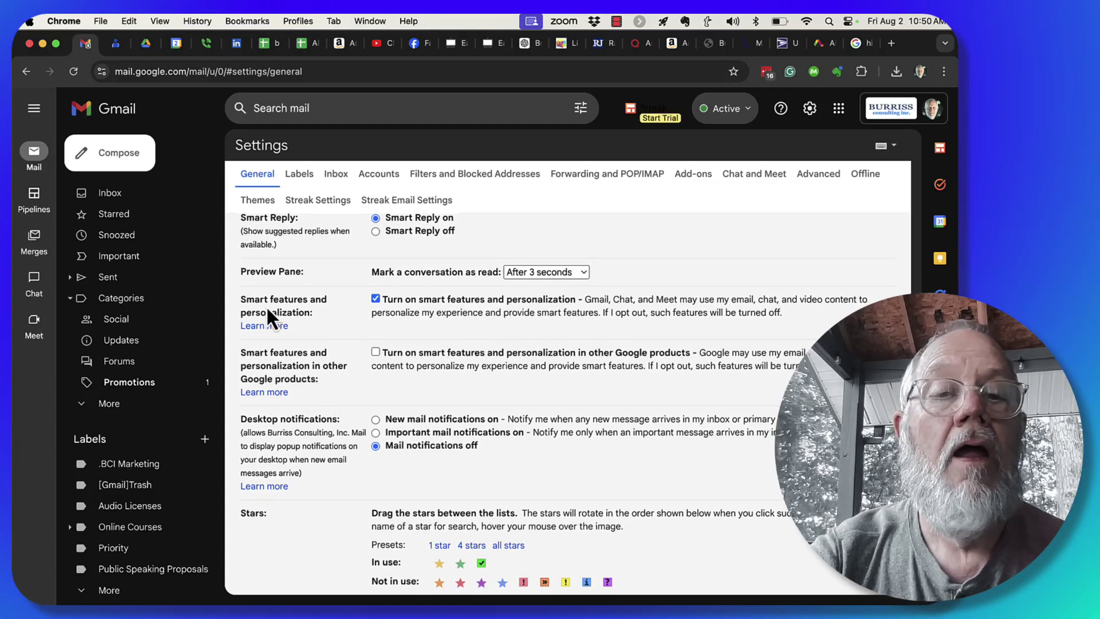
left_click_drag(245, 274, 294, 275)
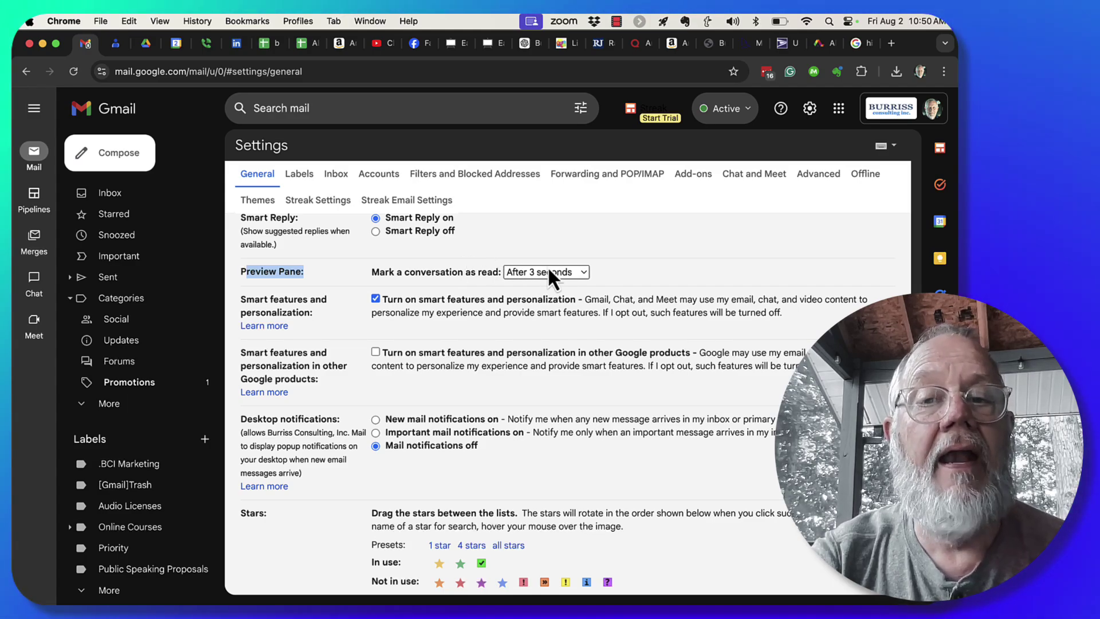
left_click(583, 272)
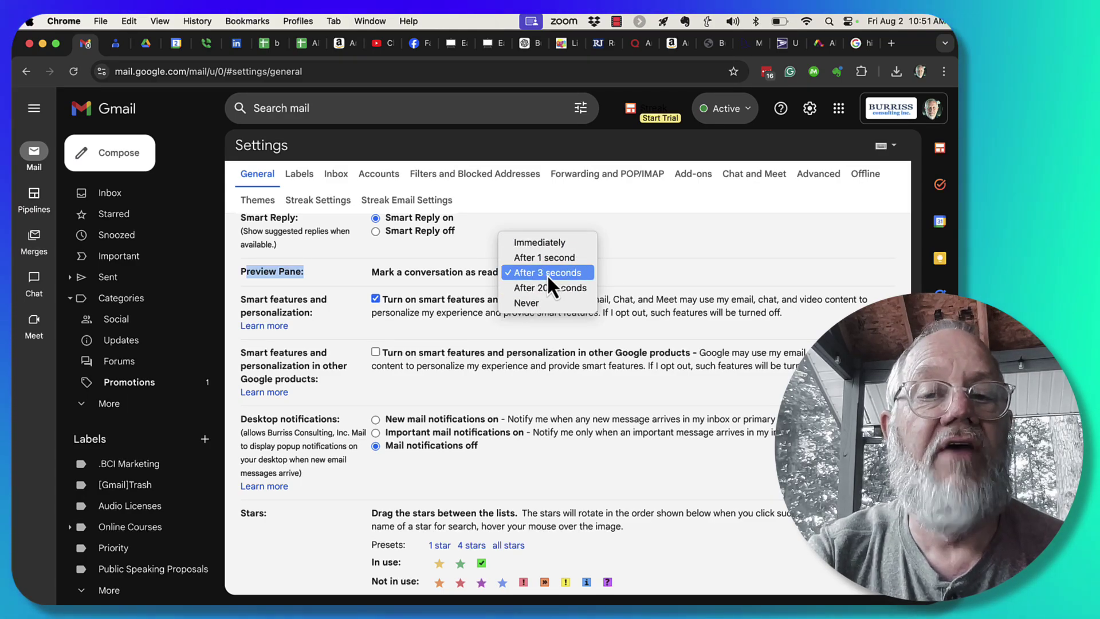
left_click(546, 274)
scroll(521, 461, "down", 15)
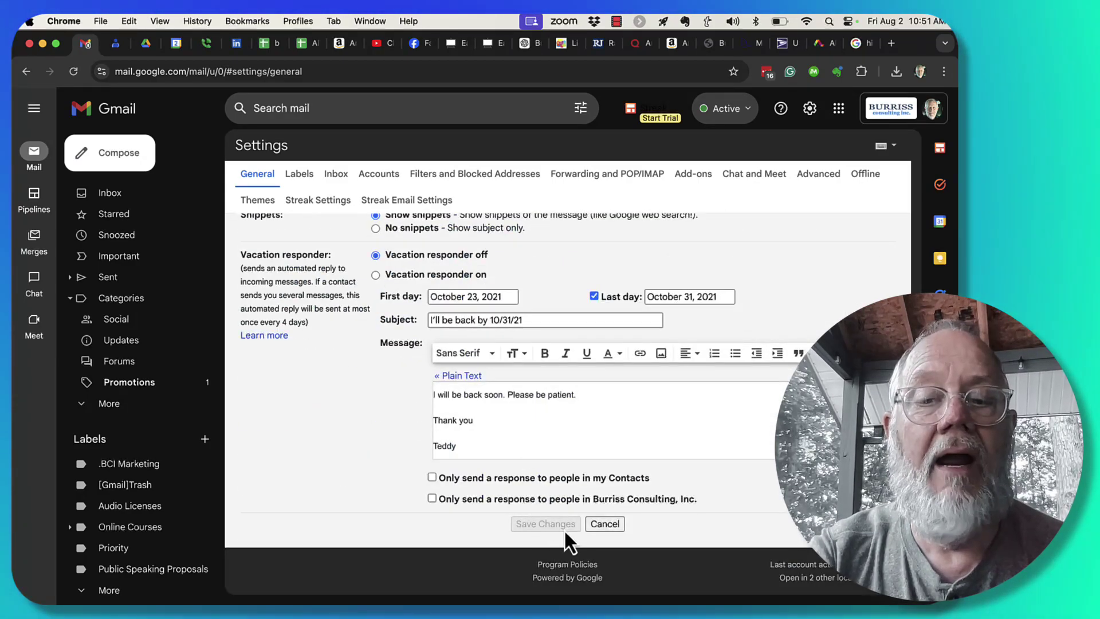
Step: Return to the inbox and mark the directory conversation as unread
left_click(114, 198)
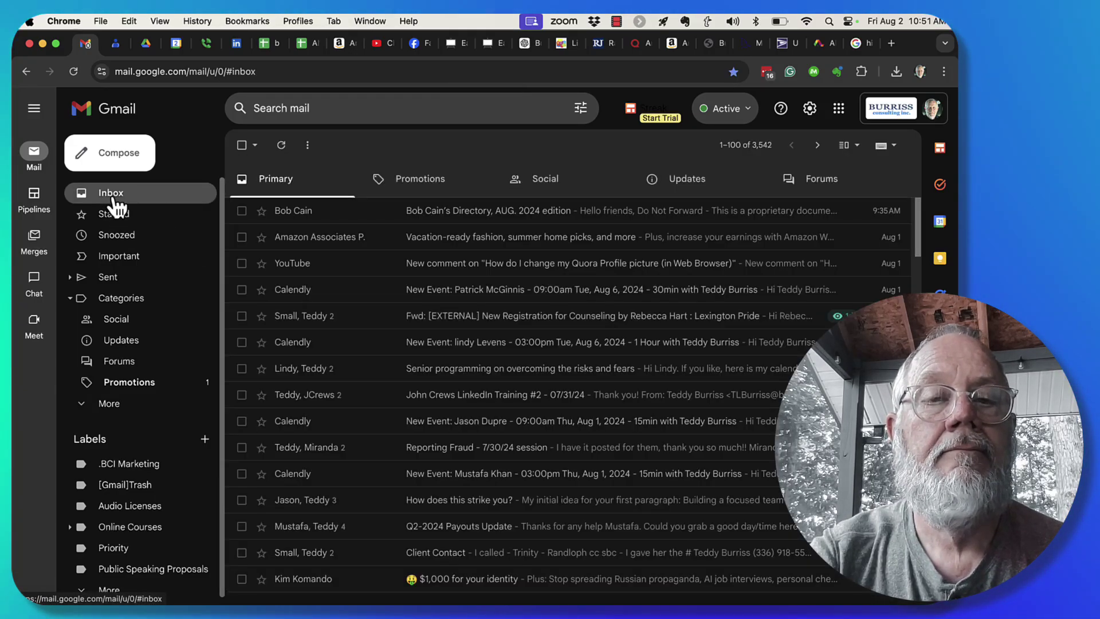
left_click(242, 210)
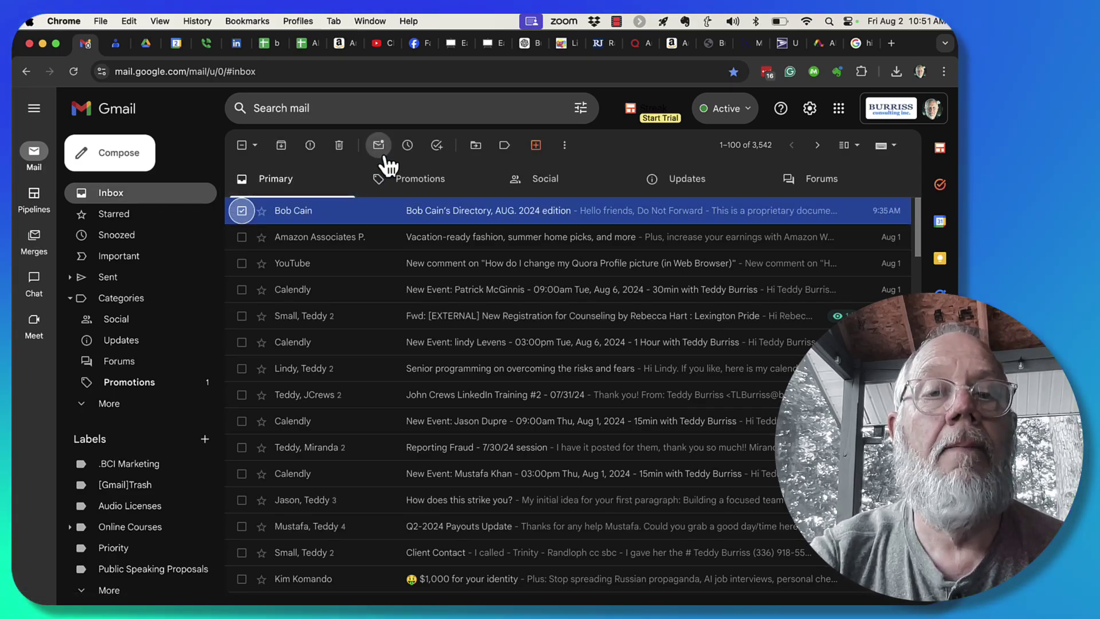
left_click(378, 145)
left_click(242, 210)
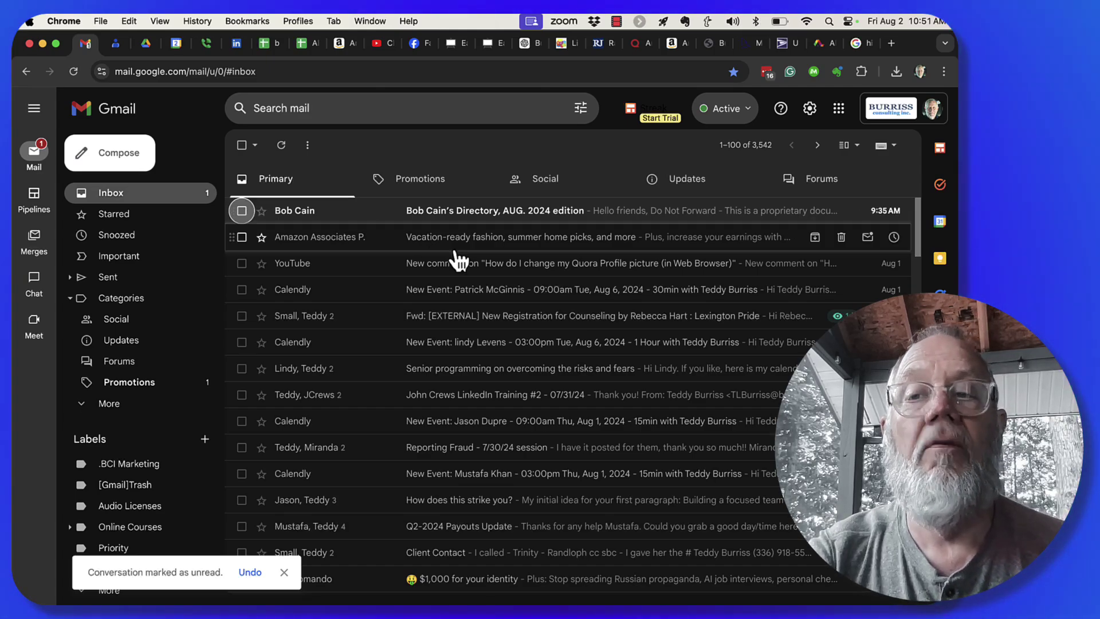
Step: Try the No split, Vertical and Horizontal split layouts, ending on Vertical split
left_click(854, 147)
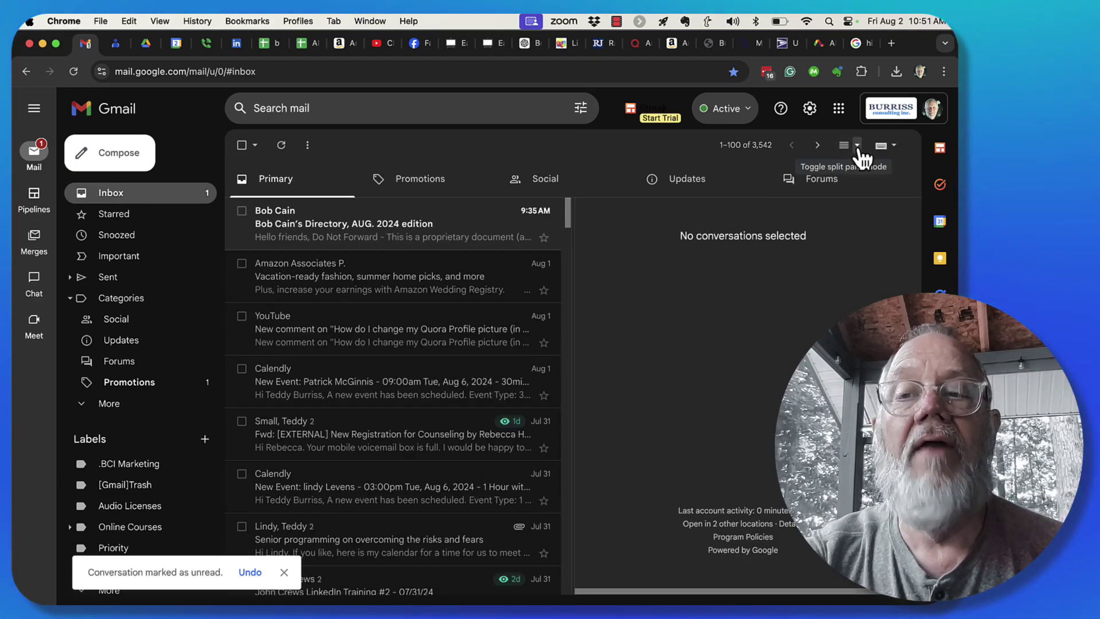
left_click(857, 146)
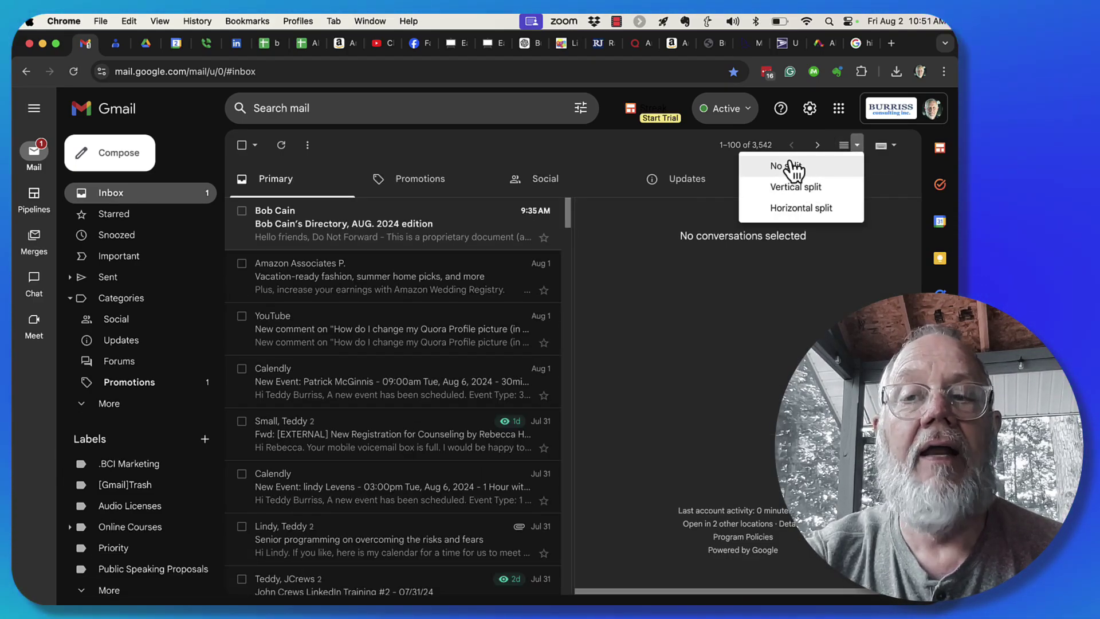
left_click(786, 165)
left_click(855, 145)
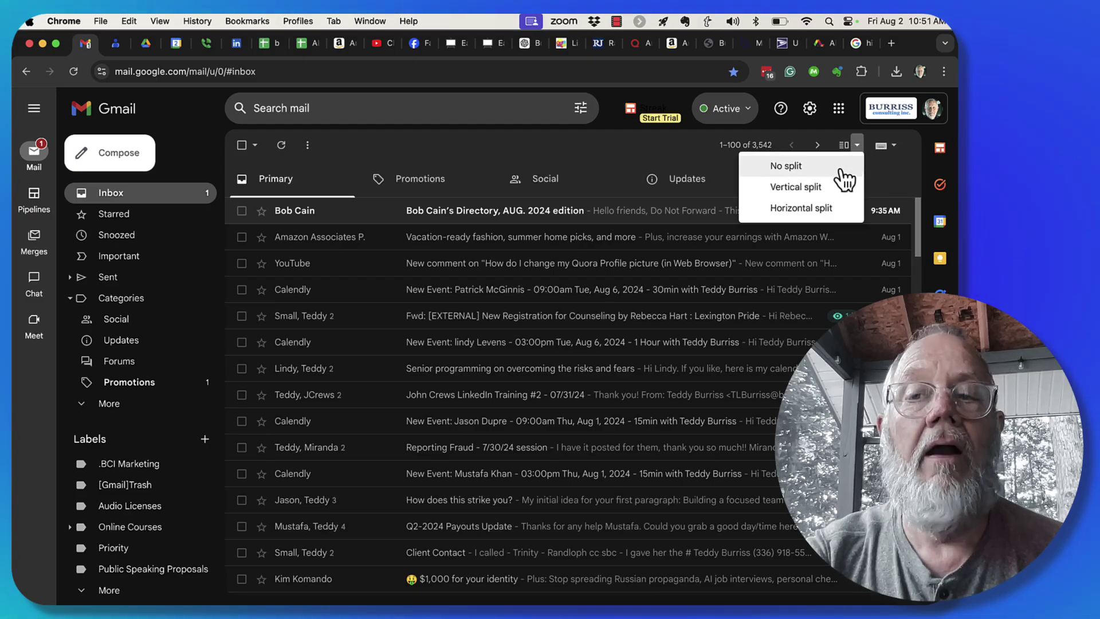
left_click(820, 189)
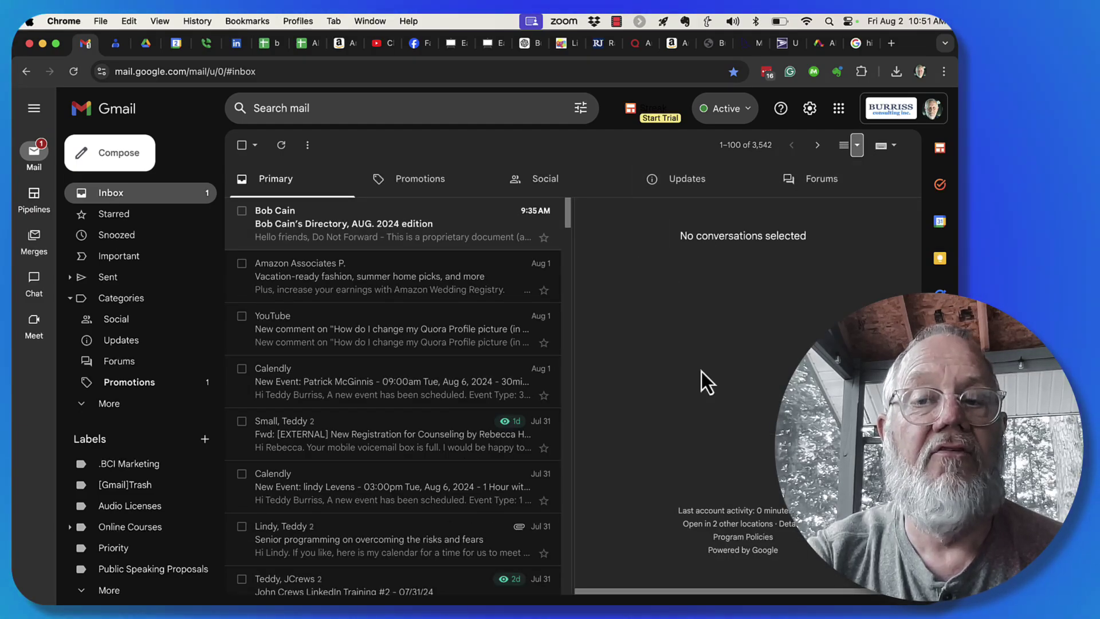
left_click(857, 146)
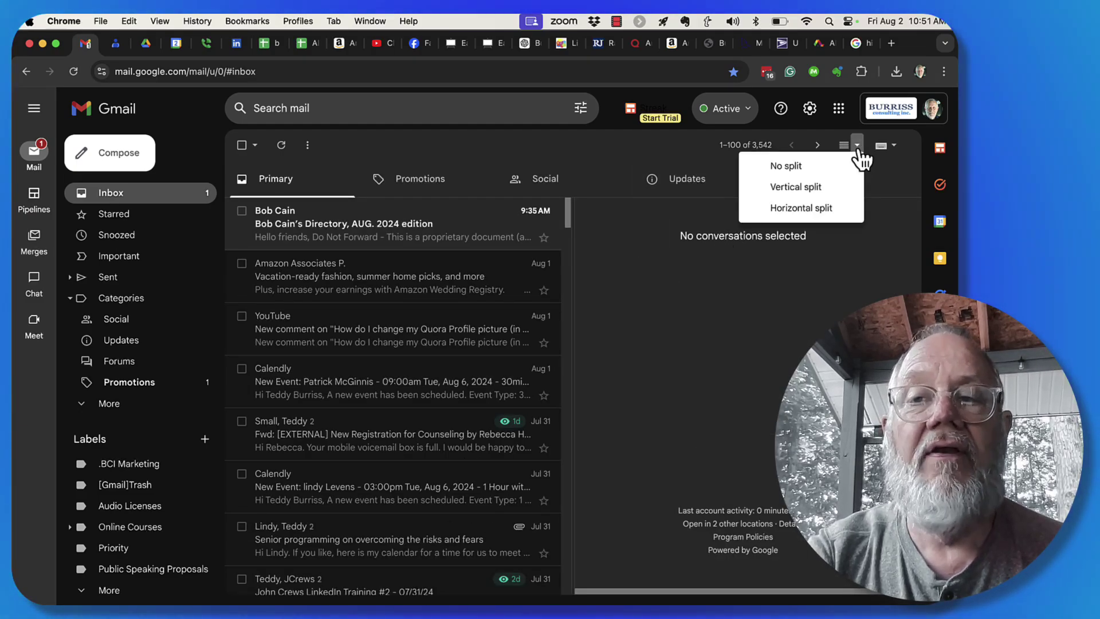
left_click(822, 208)
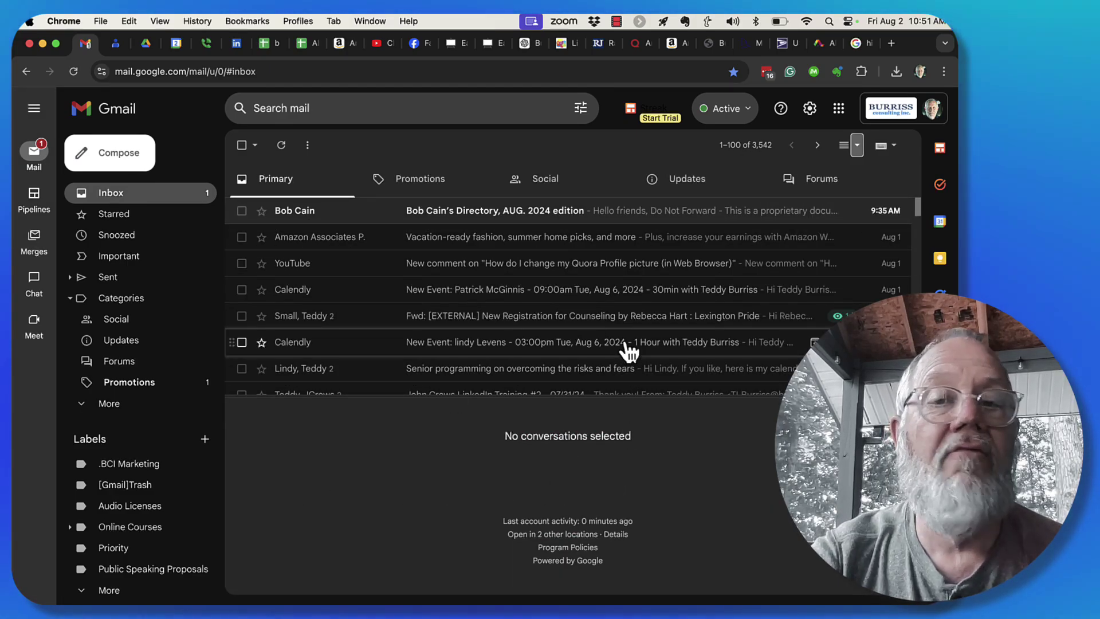
left_click(857, 146)
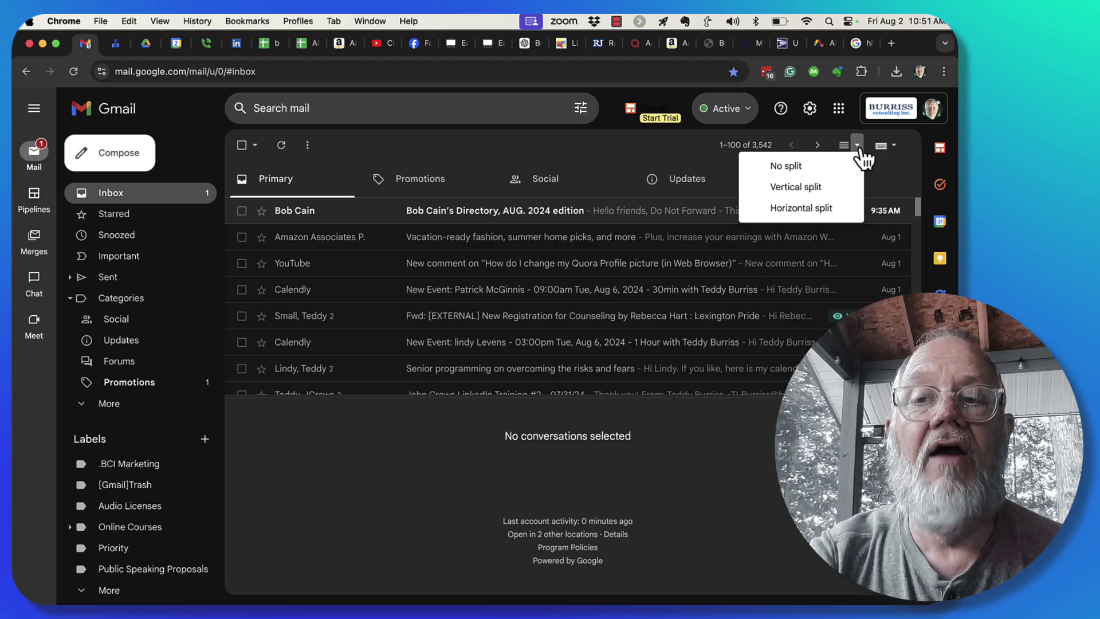
left_click(825, 194)
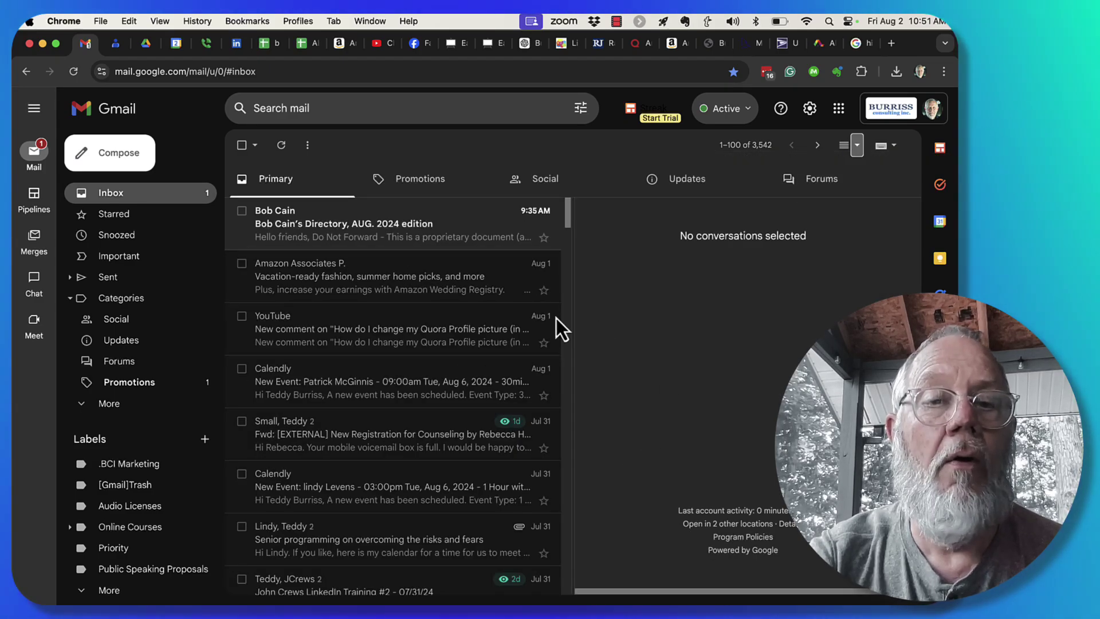
Step: Preview the AUG. 2024 directory email, scroll through it, mark it unread, then reopen it
left_click(378, 237)
scroll(752, 398, "right", 4)
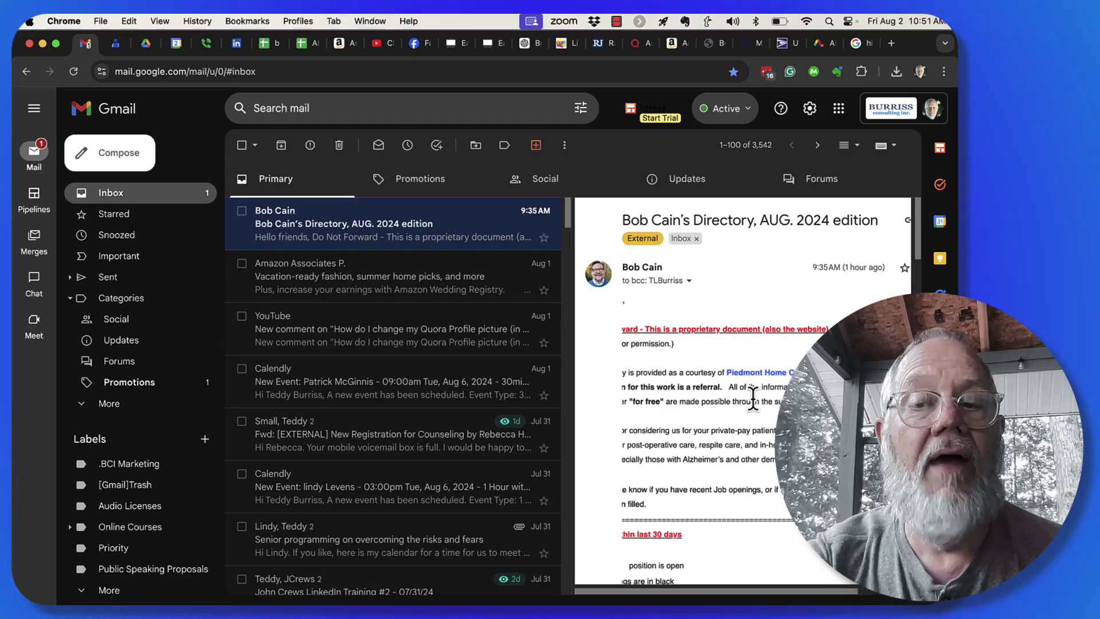
scroll(752, 398, "down", 15)
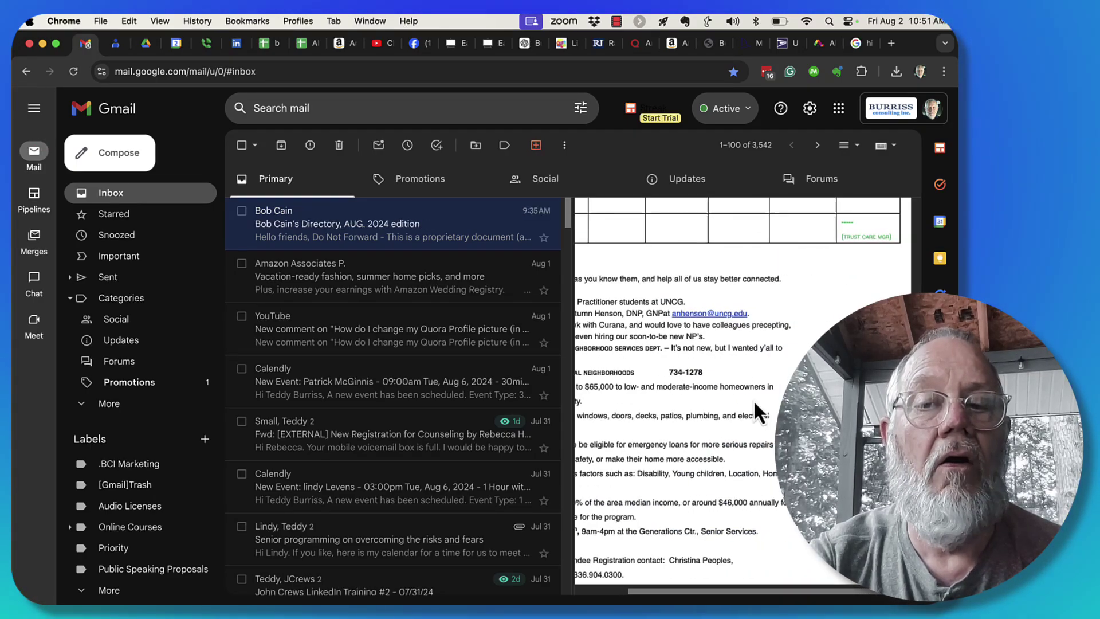
scroll(753, 400, "up", 6)
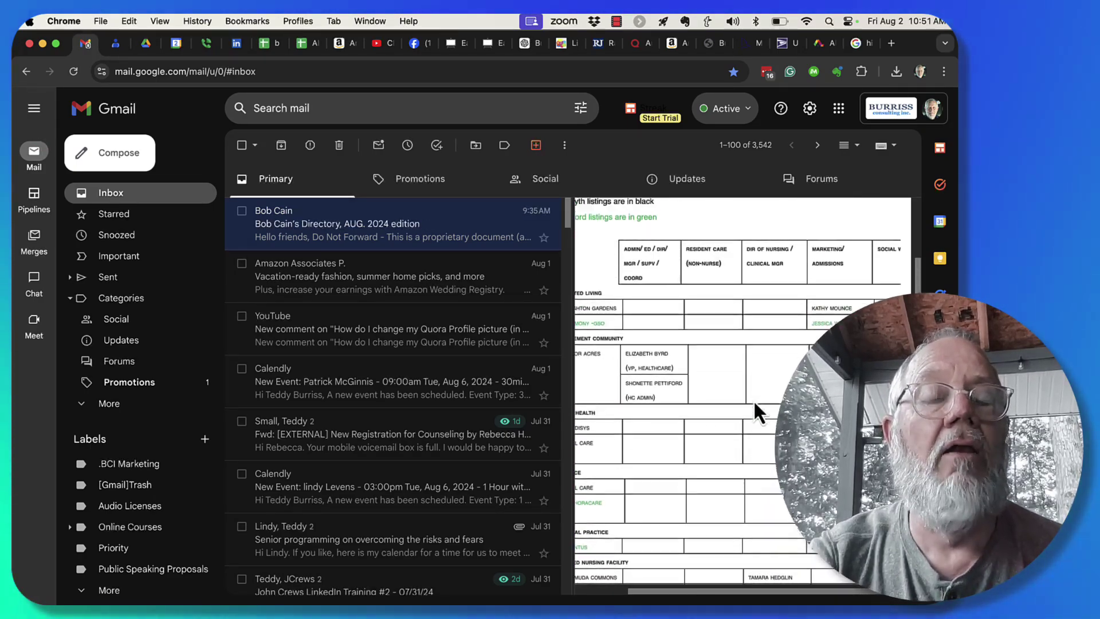
scroll(754, 400, "down", 2)
scroll(754, 400, "down", 2)
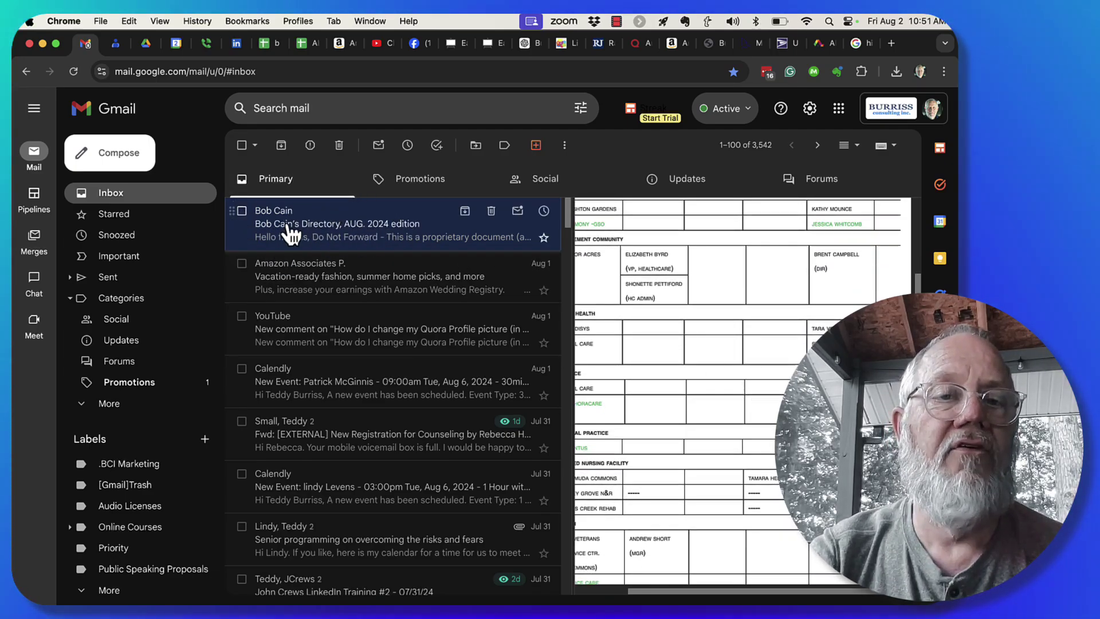
left_click(380, 147)
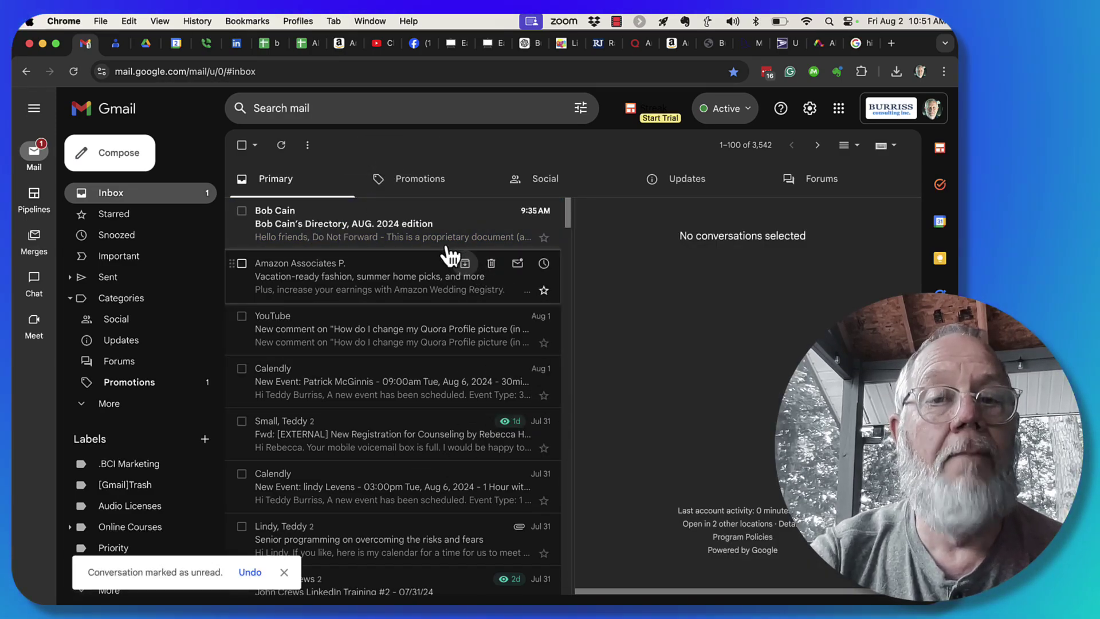
left_click(429, 242)
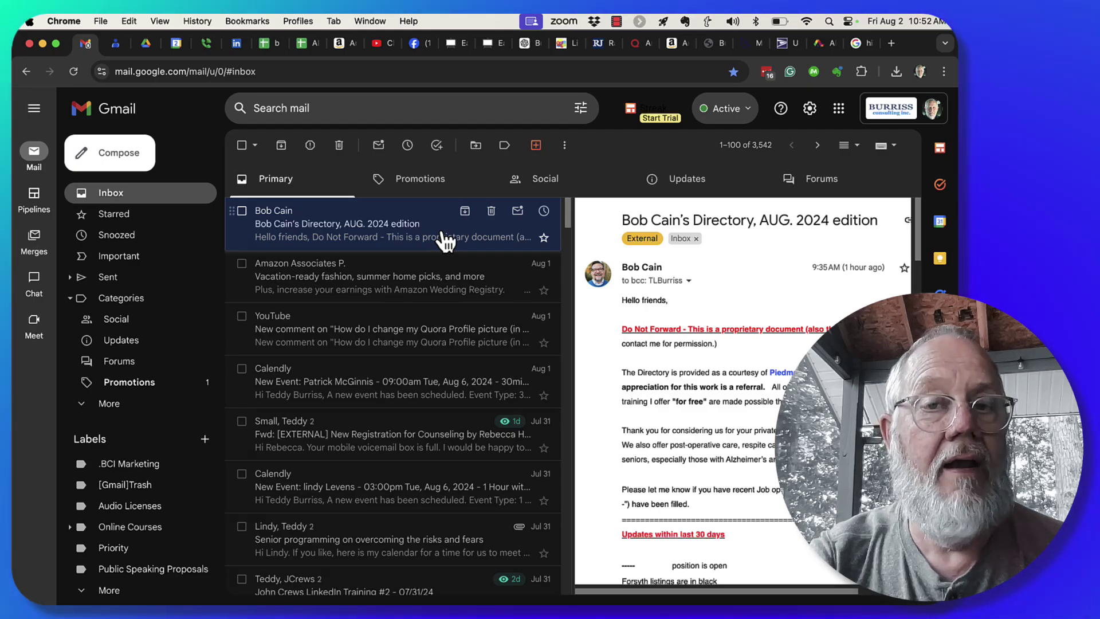
Step: Change the Preview Pane 'Mark a conversation as read' option in General settings to Never
left_click(809, 109)
left_click(817, 178)
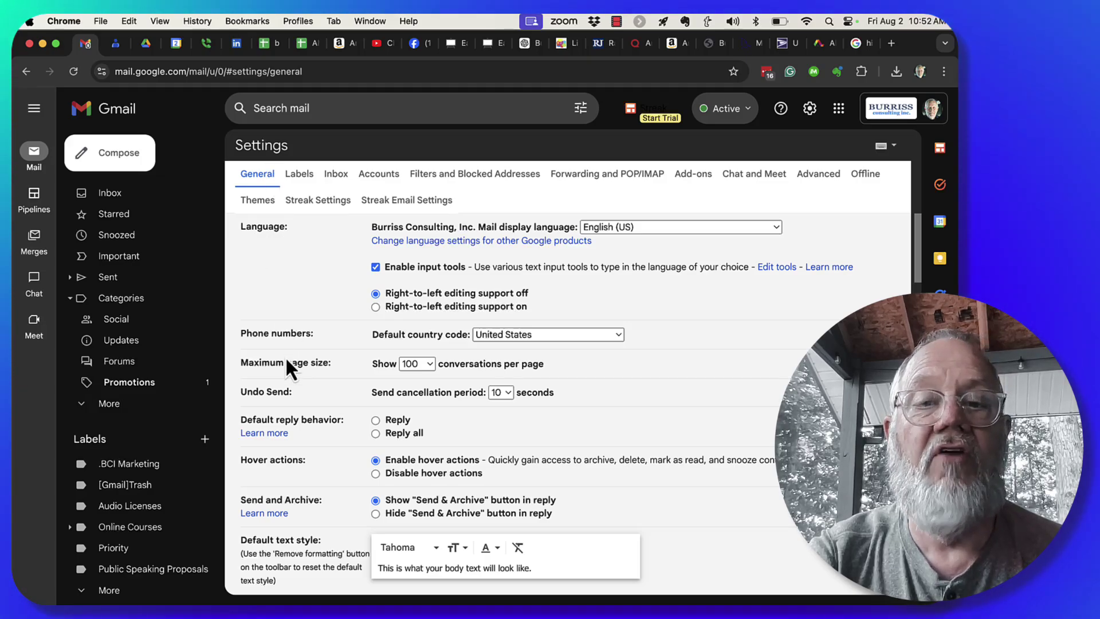
scroll(296, 432, "down", 10)
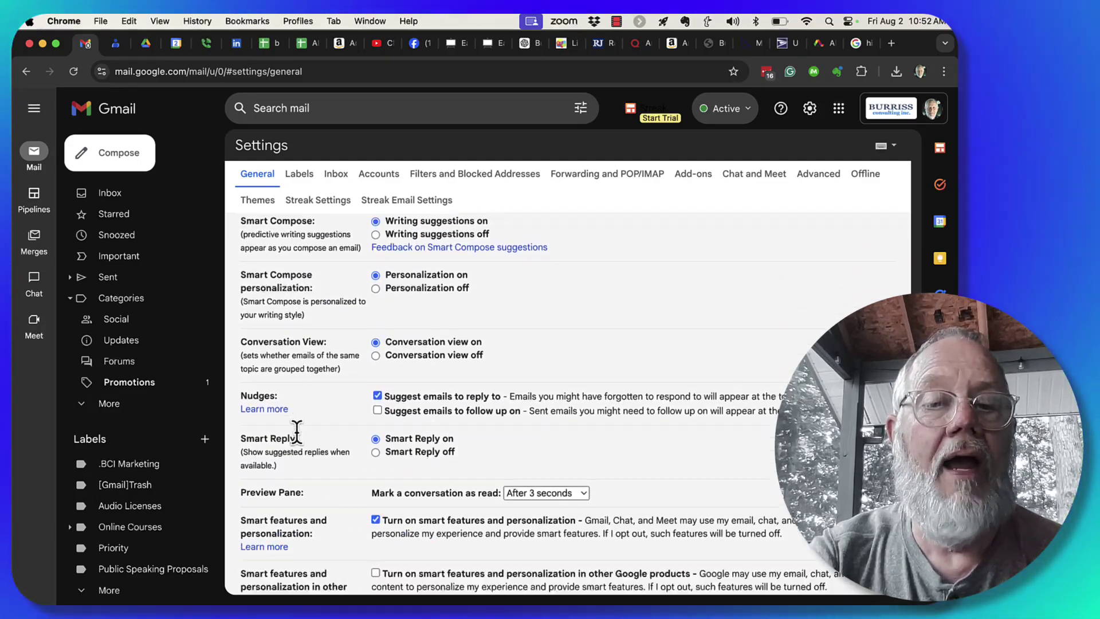
scroll(296, 432, "down", 3)
left_click_drag(244, 402, 289, 402)
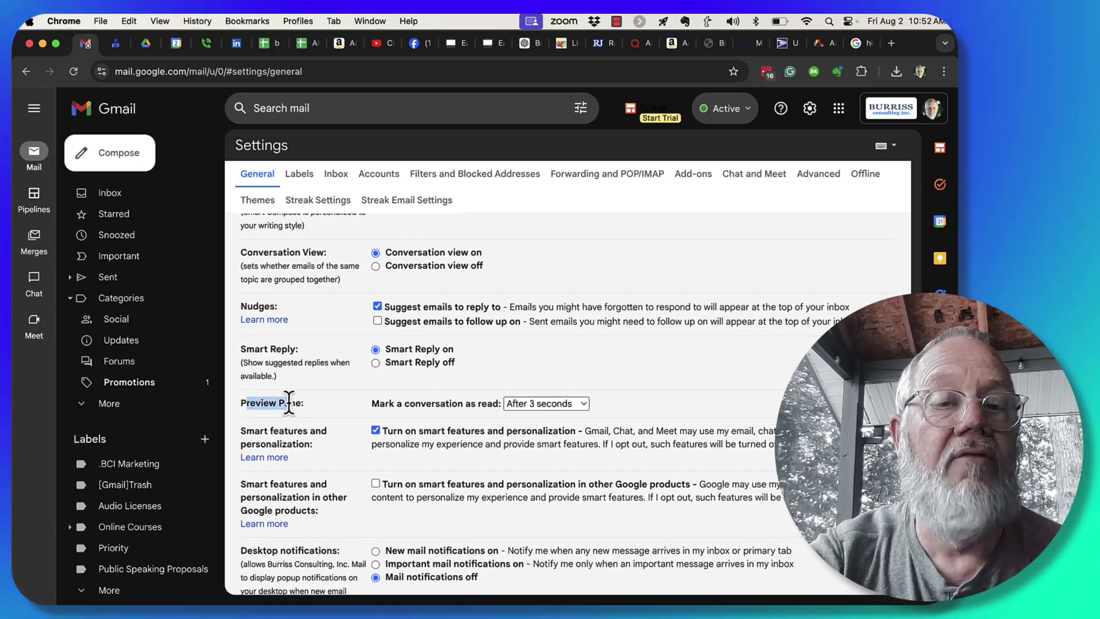
left_click_drag(413, 403, 476, 403)
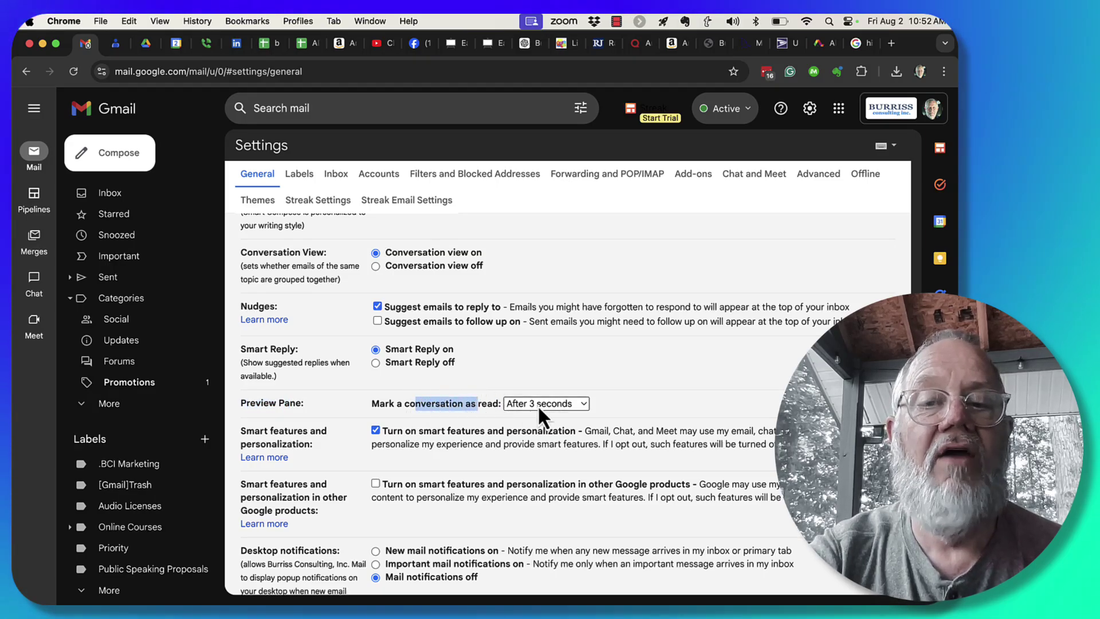
left_click(582, 403)
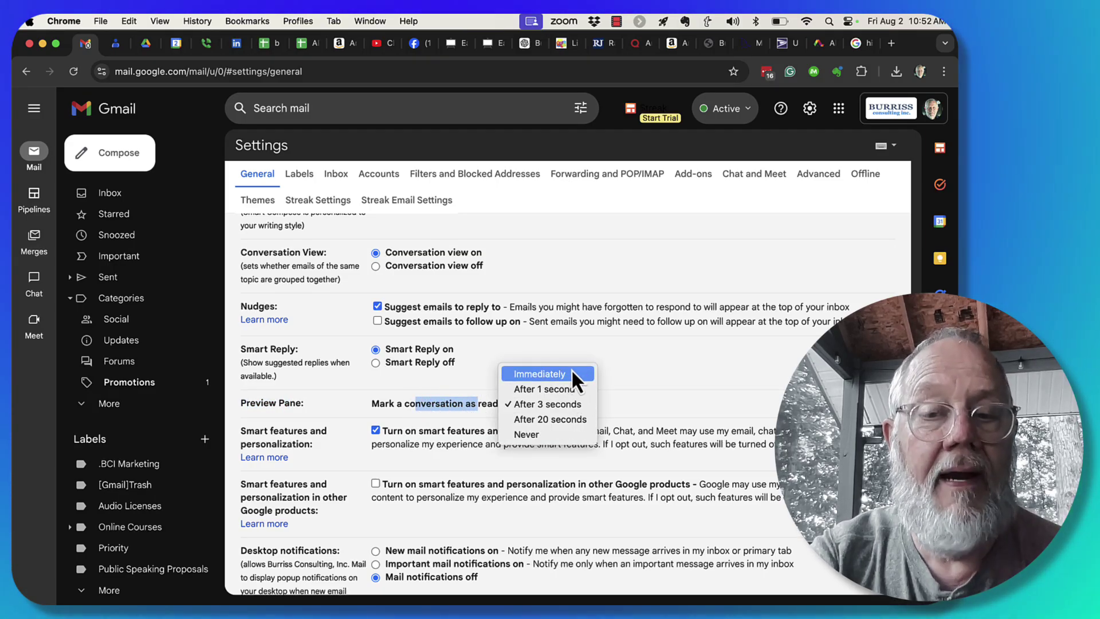
left_click(534, 435)
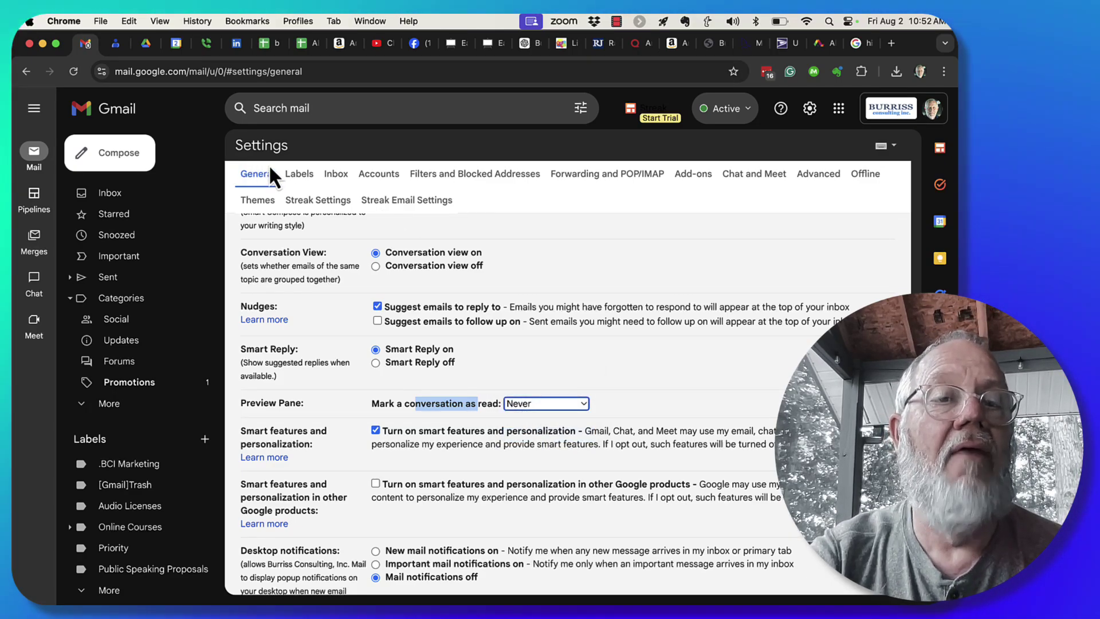
scroll(440, 407, "down", 15)
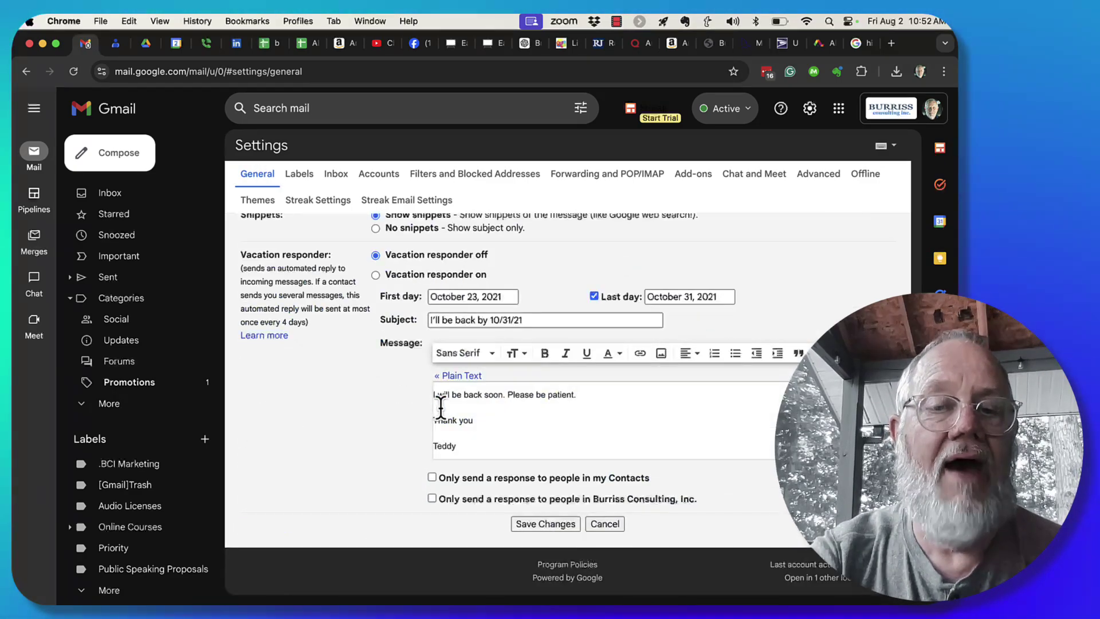
Step: Save the Never setting, then mark the directory email unread and preview it again
left_click(551, 523)
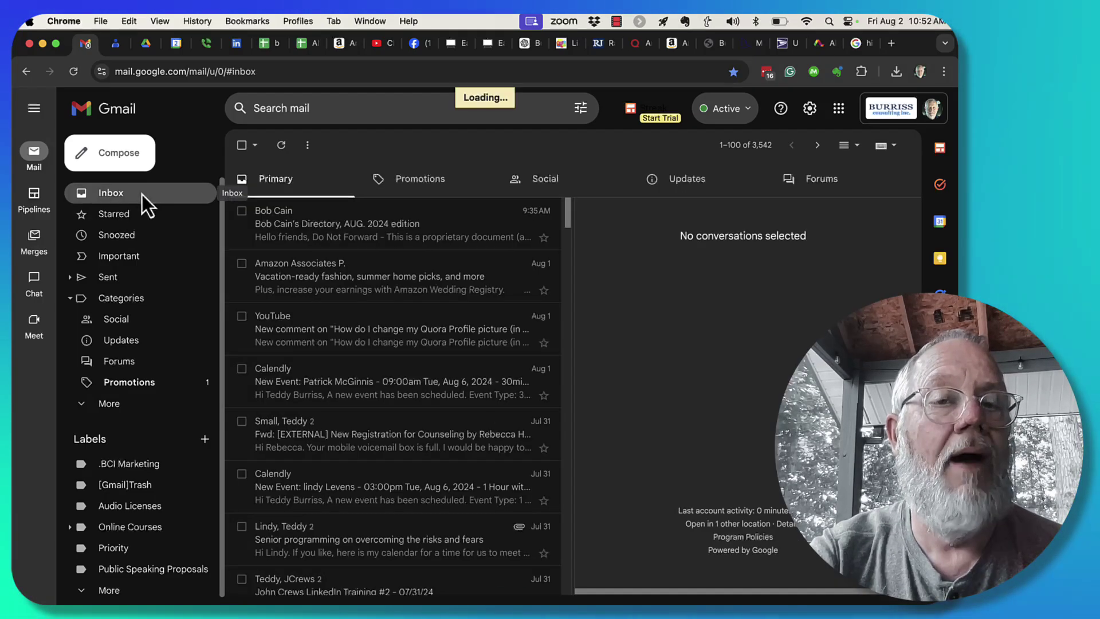
left_click(319, 220)
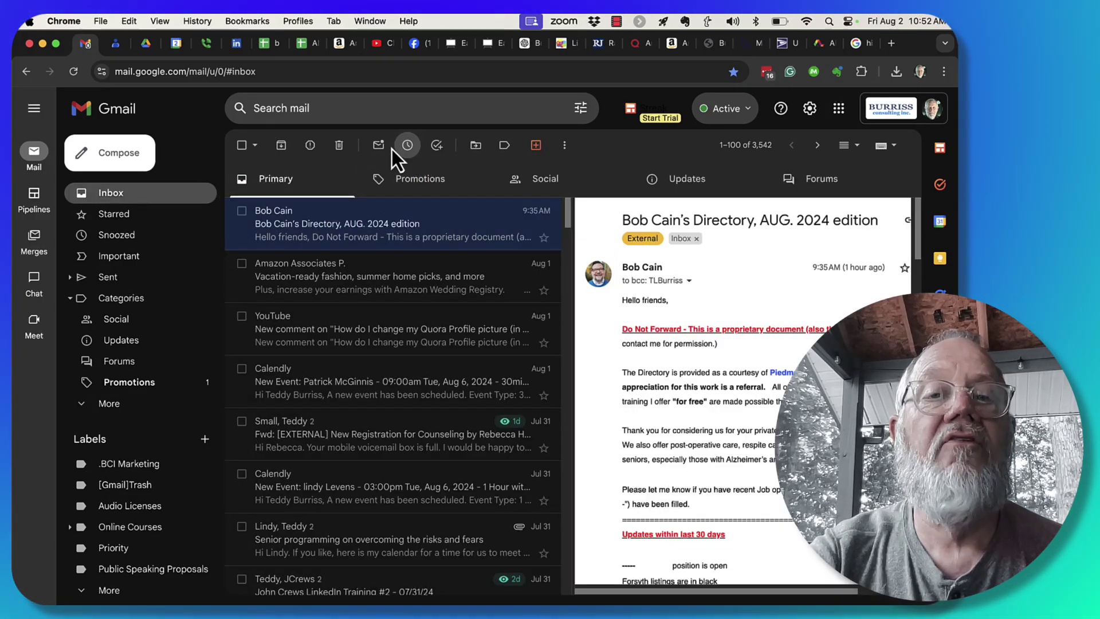
left_click(392, 147)
left_click(395, 220)
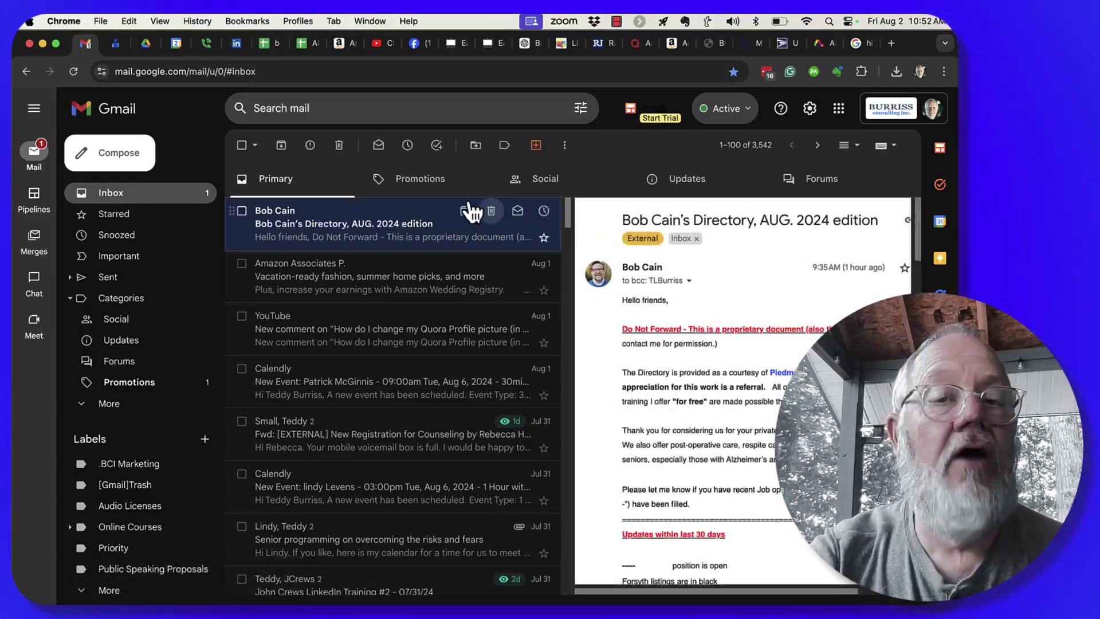
scroll(693, 376, "down", 20)
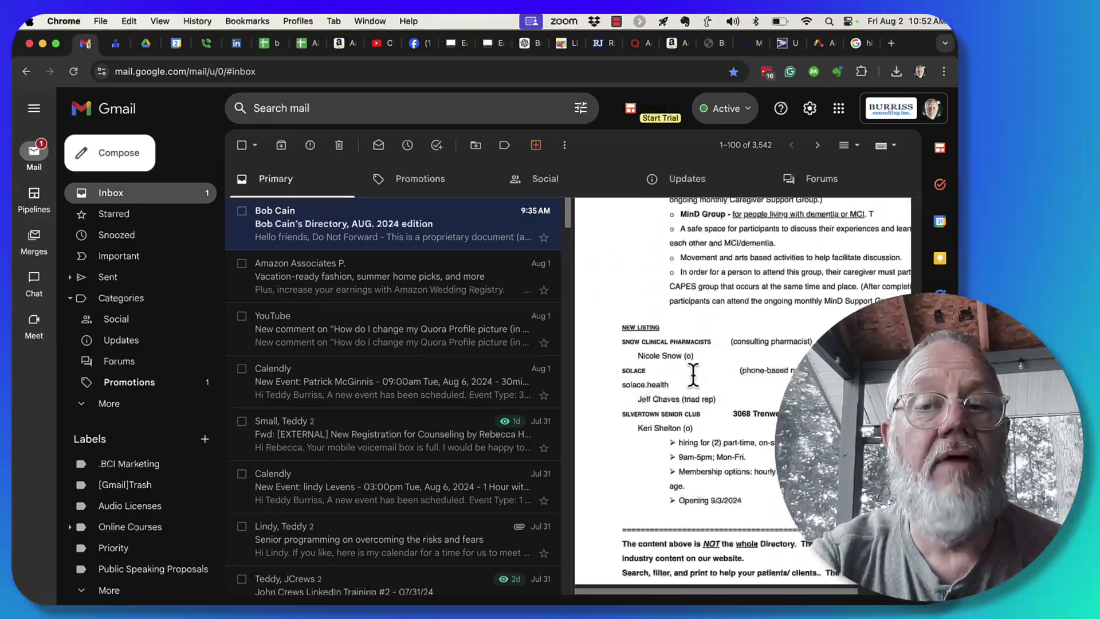
scroll(693, 376, "up", 10)
scroll(693, 376, "down", 10)
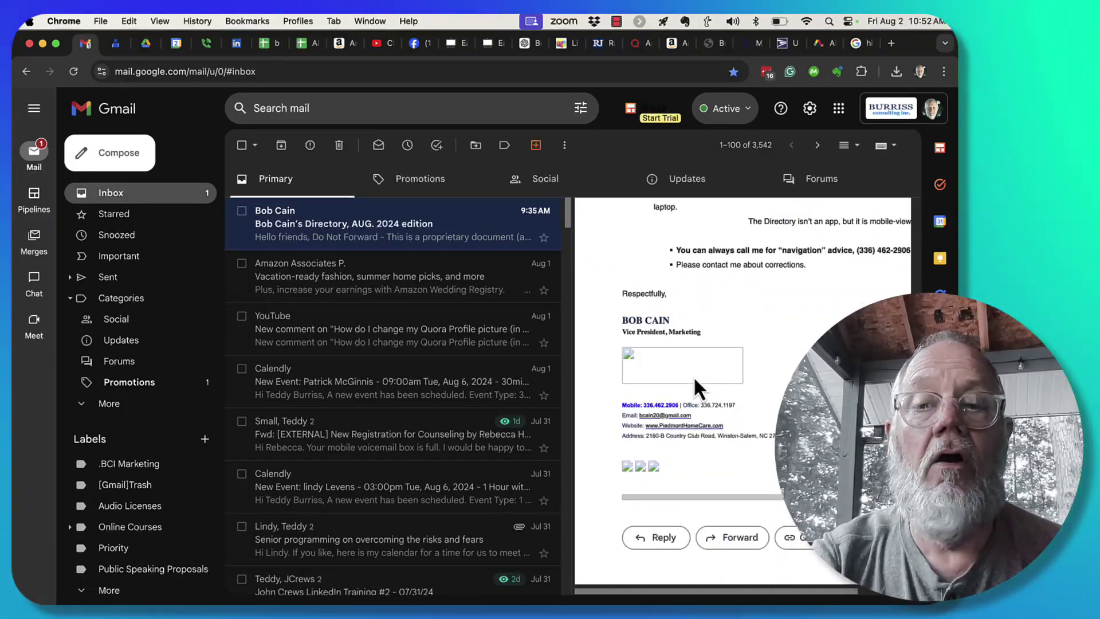
scroll(693, 375, "up", 15)
scroll(693, 376, "down", 5)
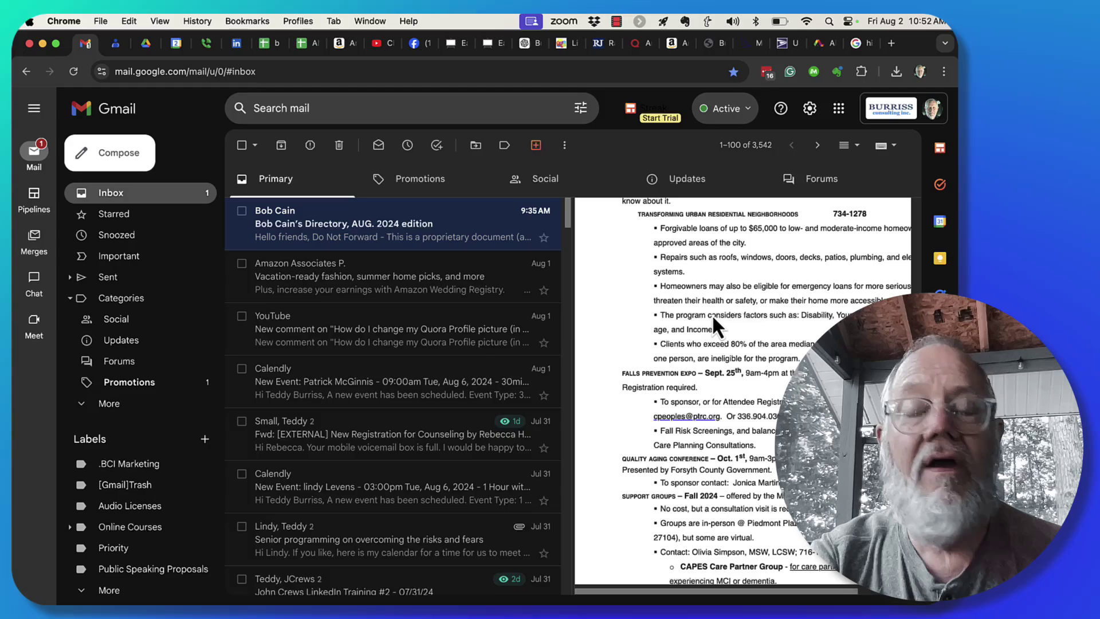
scroll(695, 329, "up", 15)
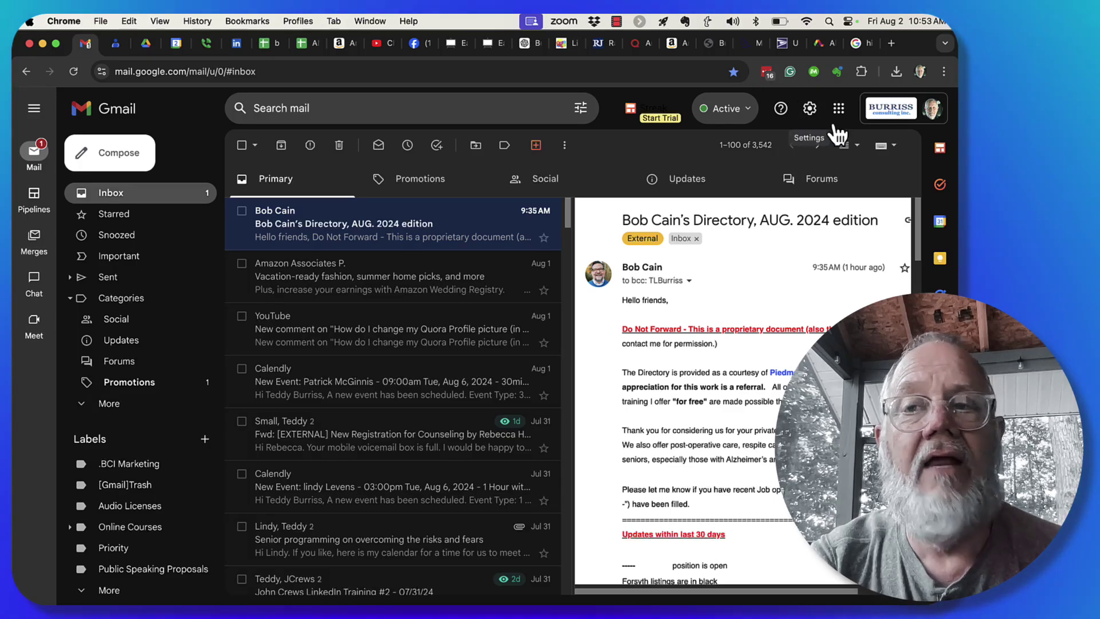
Step: Set the inbox split-pane layout to No split
left_click(857, 145)
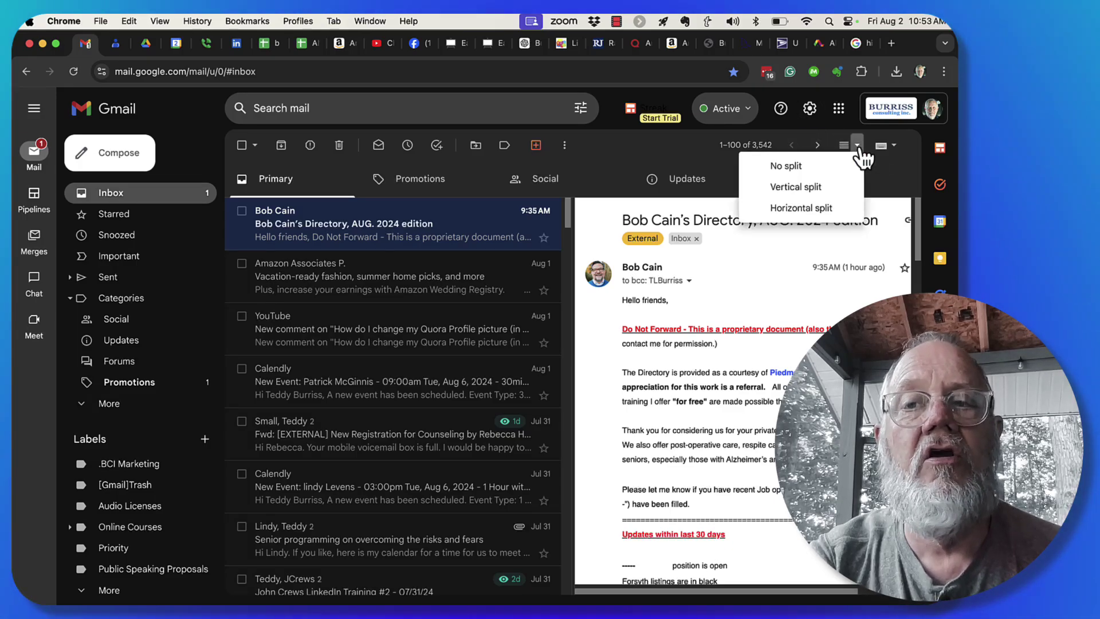
left_click(825, 169)
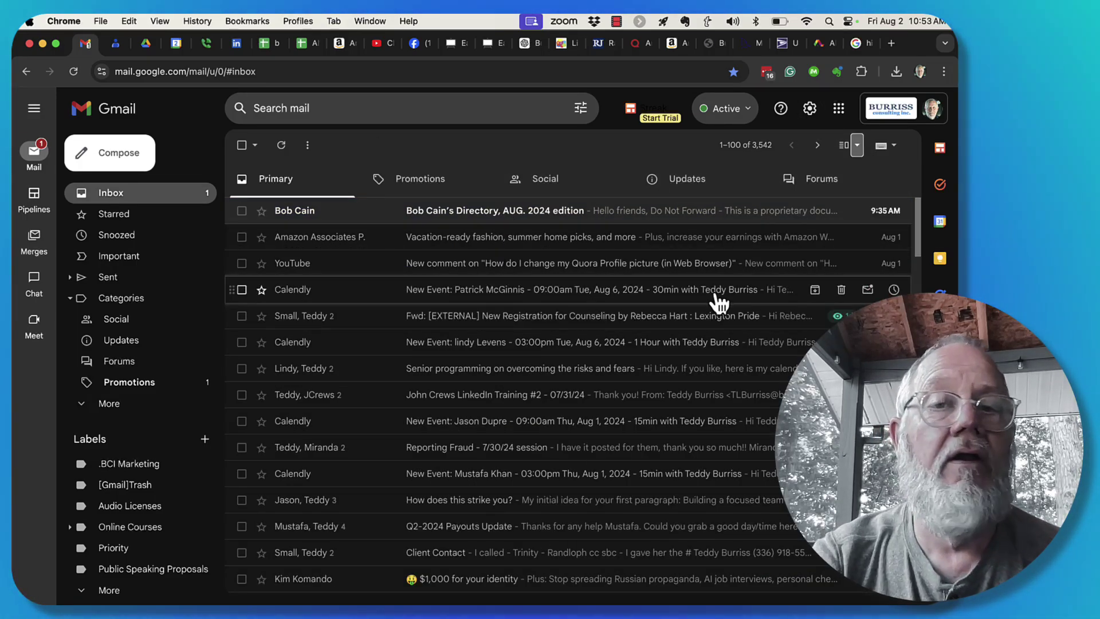